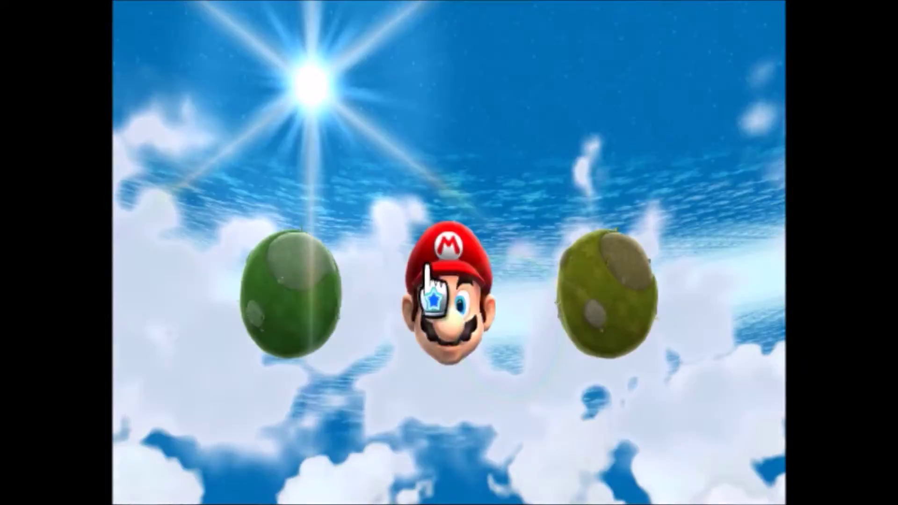
- Open the Mario save file in slot 2 and start the game from it
{"action": "left_click", "coordinate": [427, 261]}
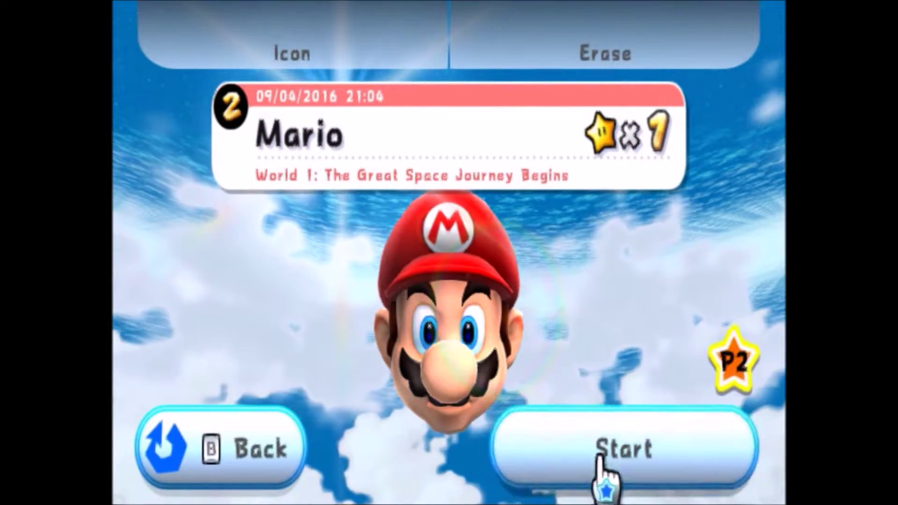
{"action": "left_click", "coordinate": [600, 456]}
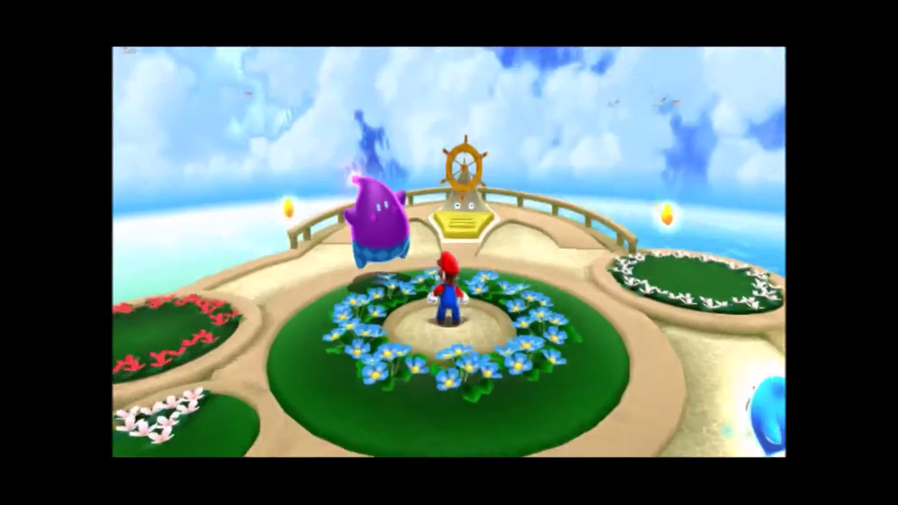
{"action": "key", "text": "Left"}
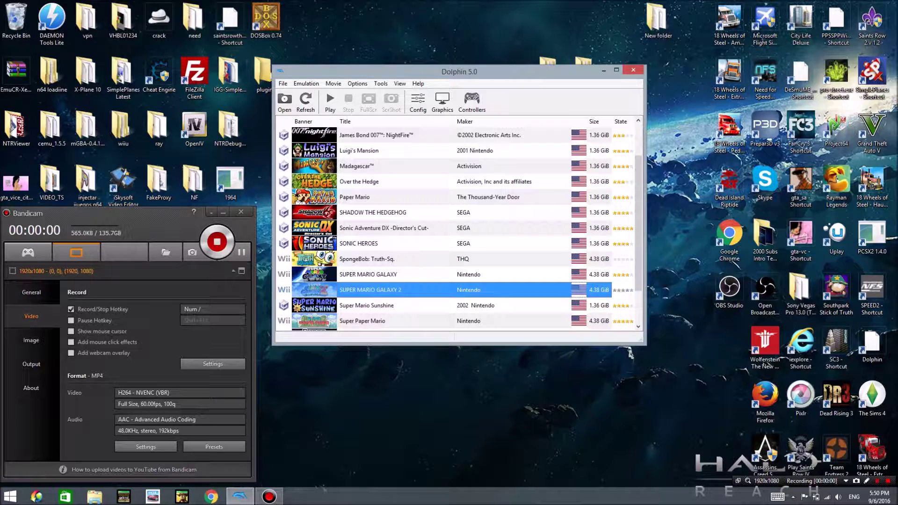
- In the emulator configuration's interface settings, keep the language on <System Language> and set the theme to Clean Blue
{"action": "left_click", "coordinate": [418, 100]}
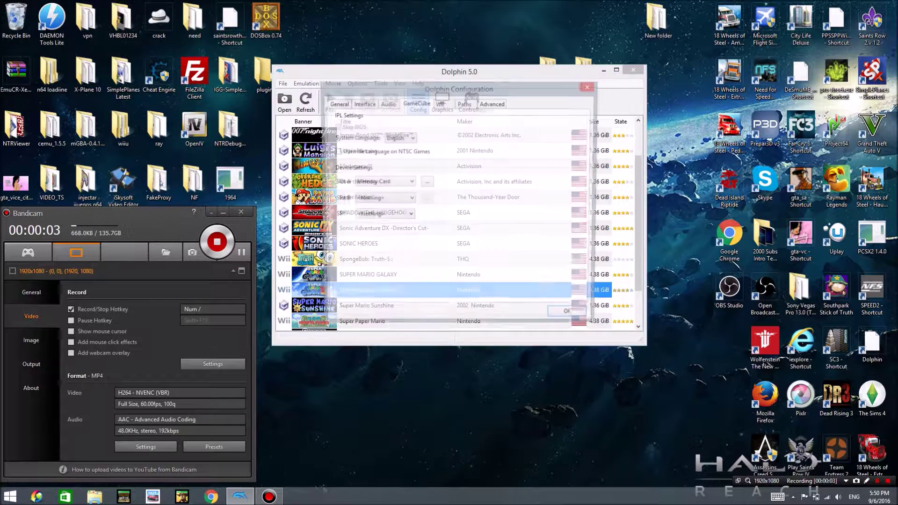
{"action": "left_click", "coordinate": [337, 103]}
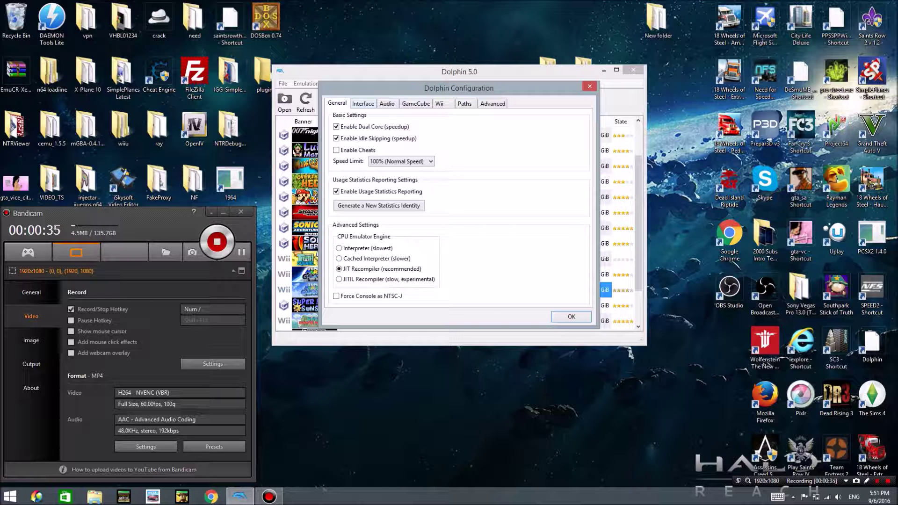
{"action": "left_click", "coordinate": [363, 103]}
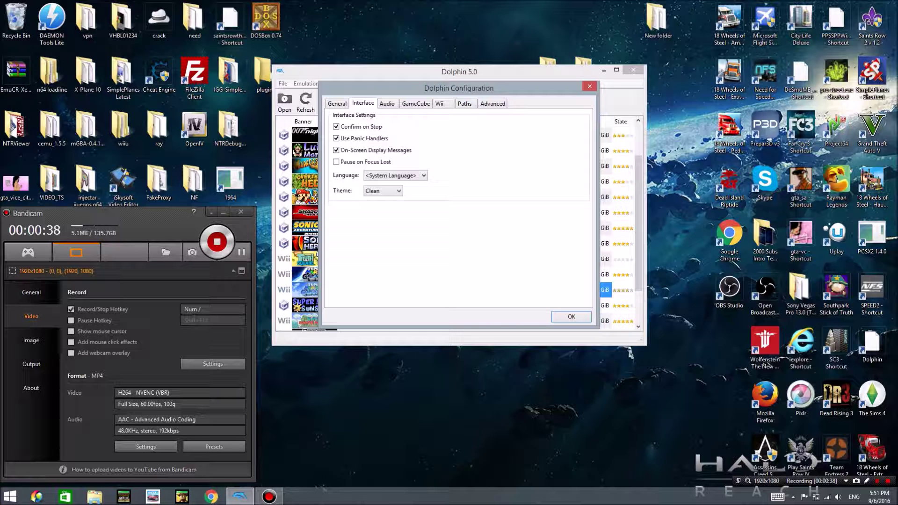
{"action": "left_click", "coordinate": [395, 175]}
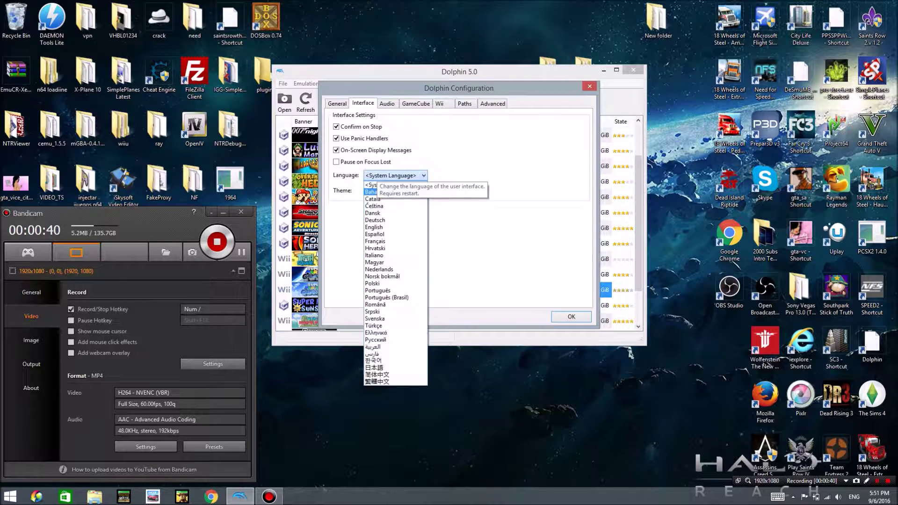
{"action": "left_click", "coordinate": [390, 185]}
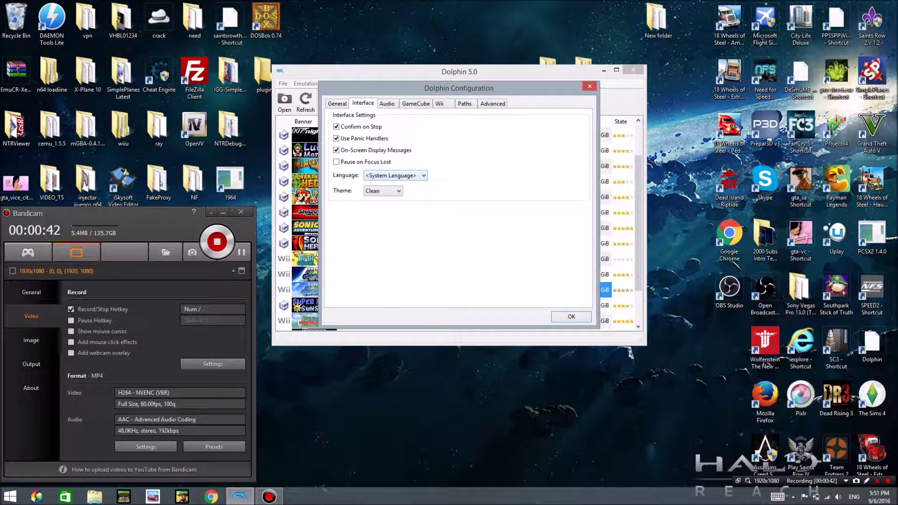
{"action": "left_click", "coordinate": [383, 191]}
{"action": "left_click", "coordinate": [378, 214]}
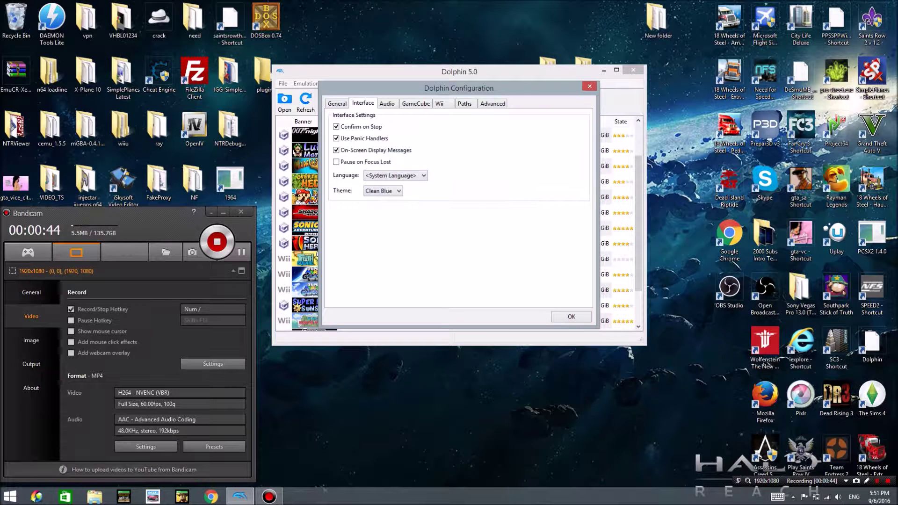
- Review the audio, GameCube, Wii, paths and advanced CPU settings, and close the configuration
{"action": "left_click", "coordinate": [386, 103]}
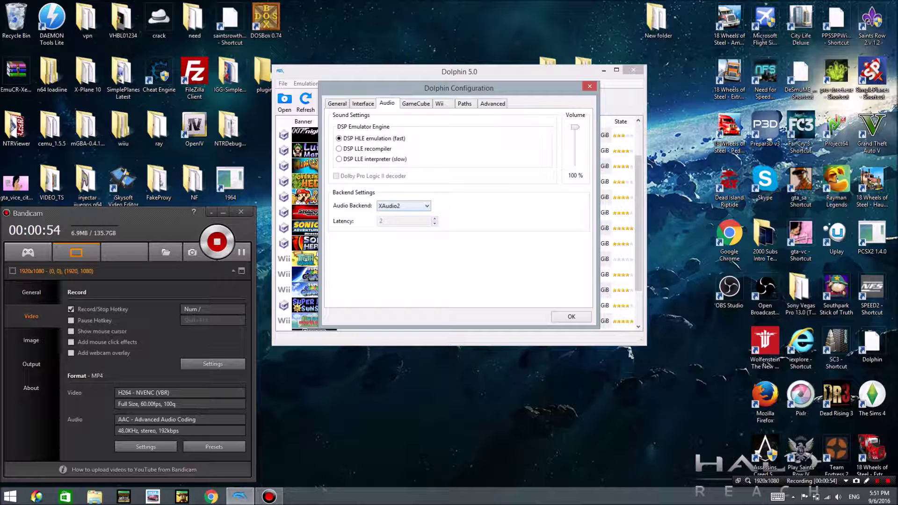
{"action": "left_click", "coordinate": [416, 104]}
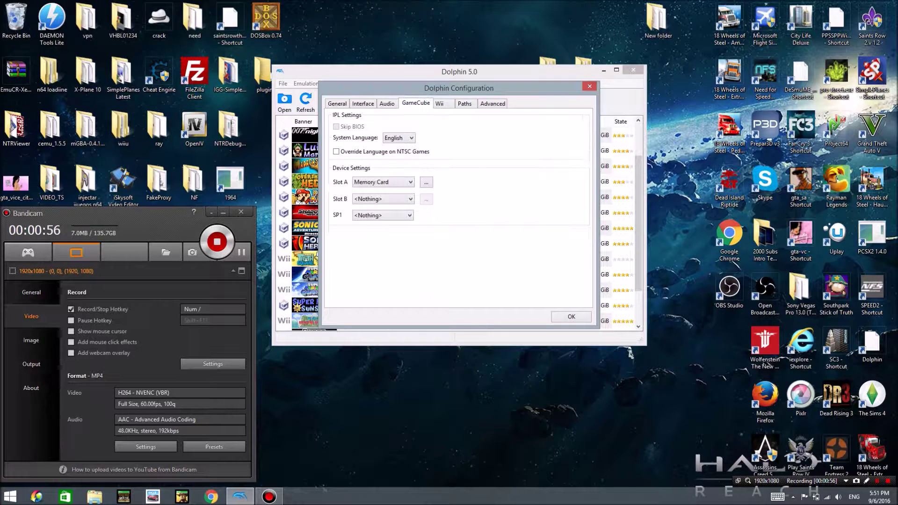
{"action": "left_click", "coordinate": [440, 104]}
{"action": "left_click", "coordinate": [465, 103]}
{"action": "left_click", "coordinate": [492, 103]}
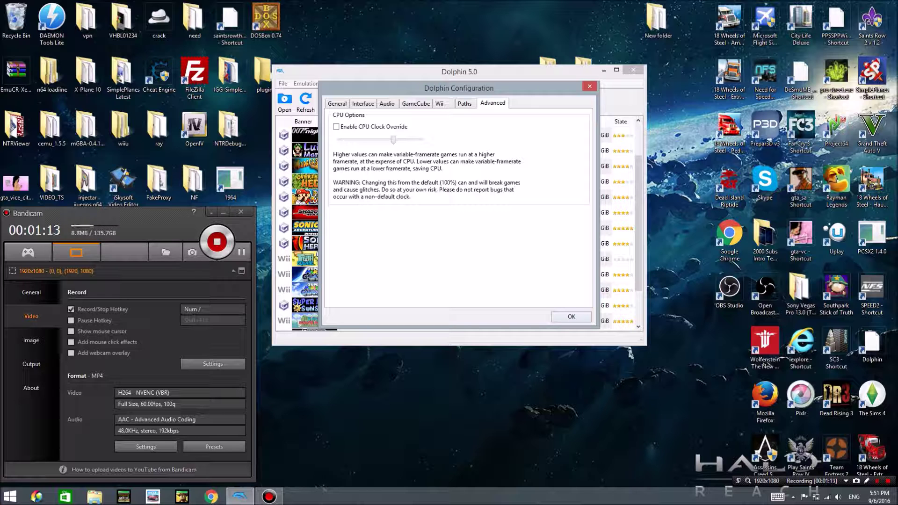
{"action": "left_click", "coordinate": [571, 317]}
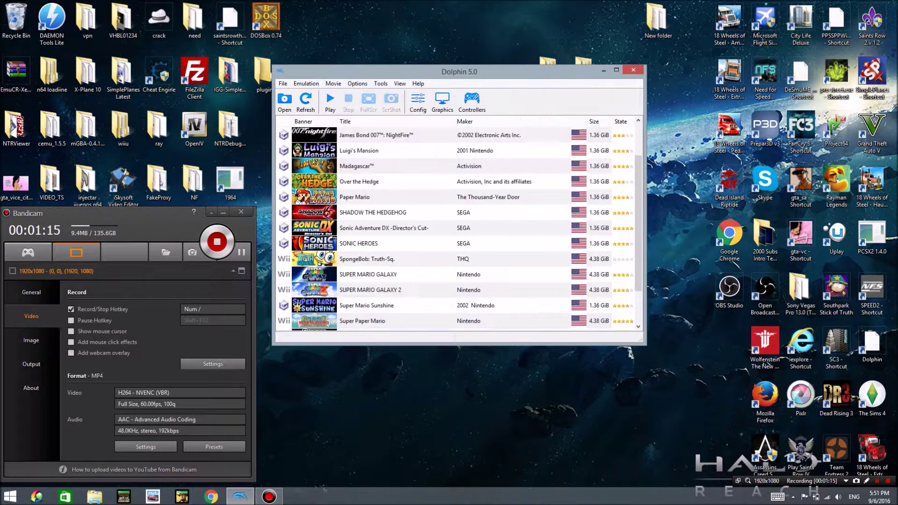
- Open the graphics configuration and choose OpenGL as the video backend
{"action": "double_click", "coordinate": [448, 101]}
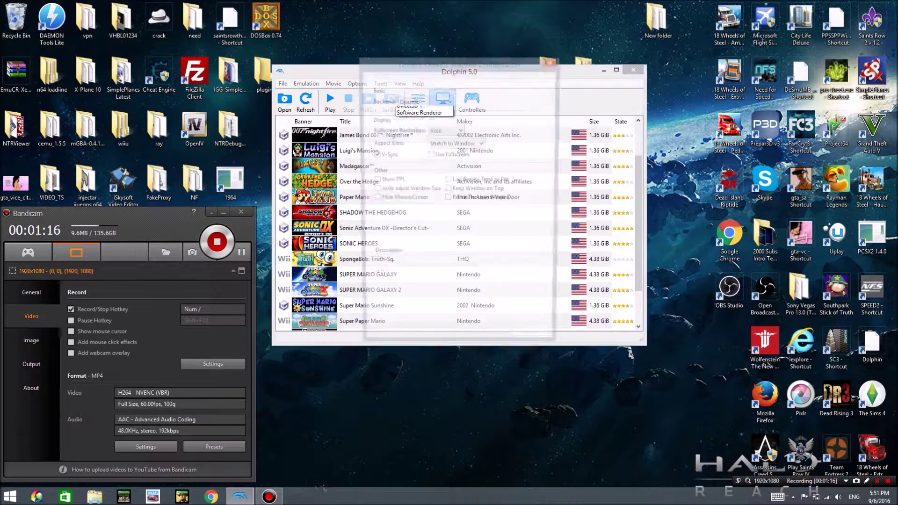
{"action": "left_click", "coordinate": [447, 101]}
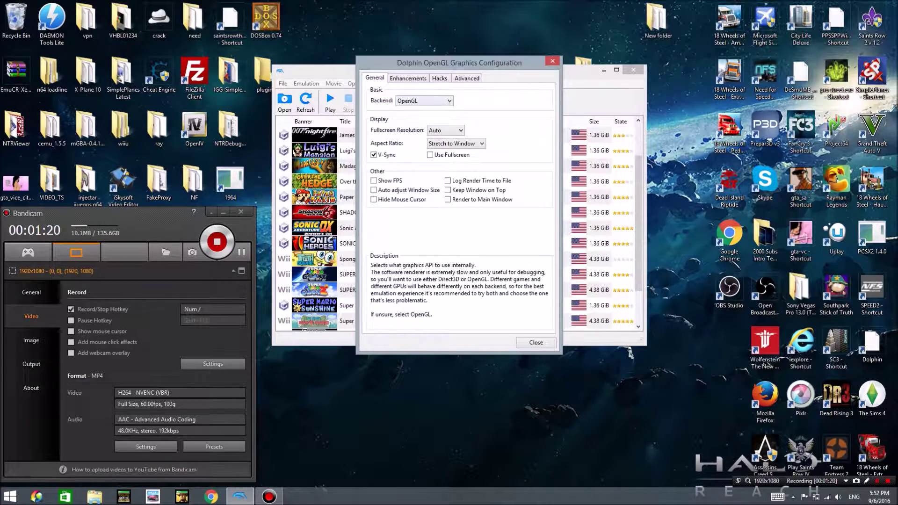
{"action": "left_click", "coordinate": [425, 101]}
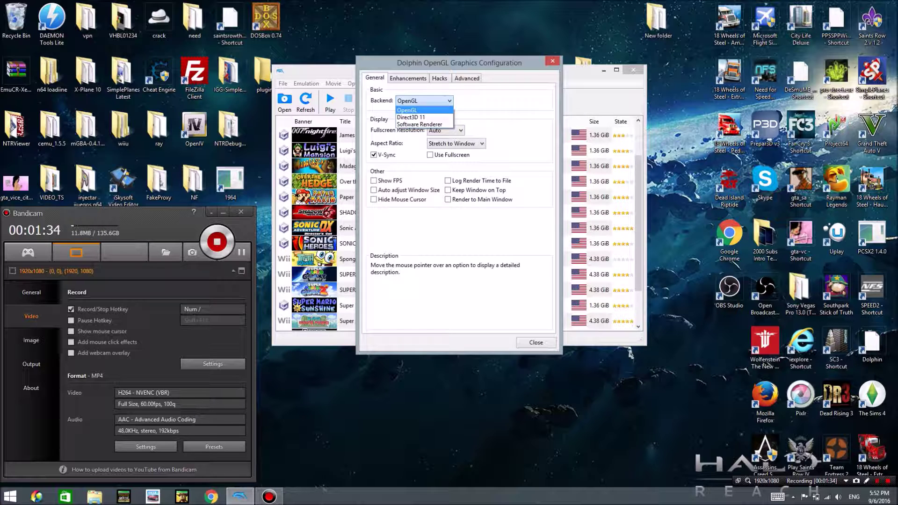
{"action": "left_click", "coordinate": [416, 111]}
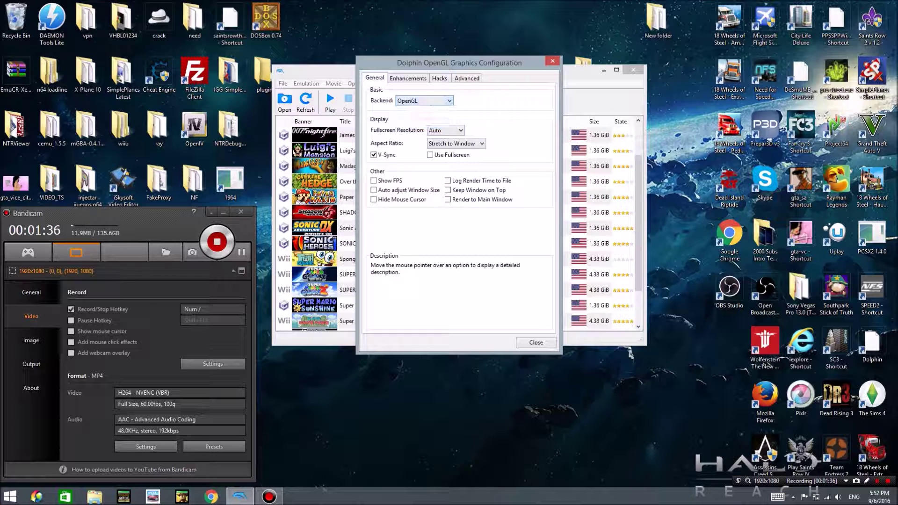
- Review the available fullscreen resolutions and aspect ratios in the graphics display settings
{"action": "left_click", "coordinate": [446, 130]}
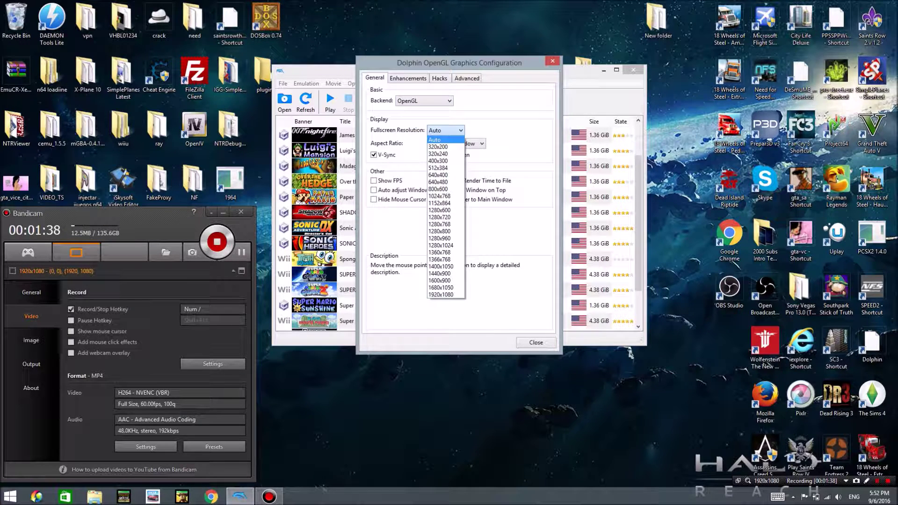
{"action": "left_click", "coordinate": [445, 131]}
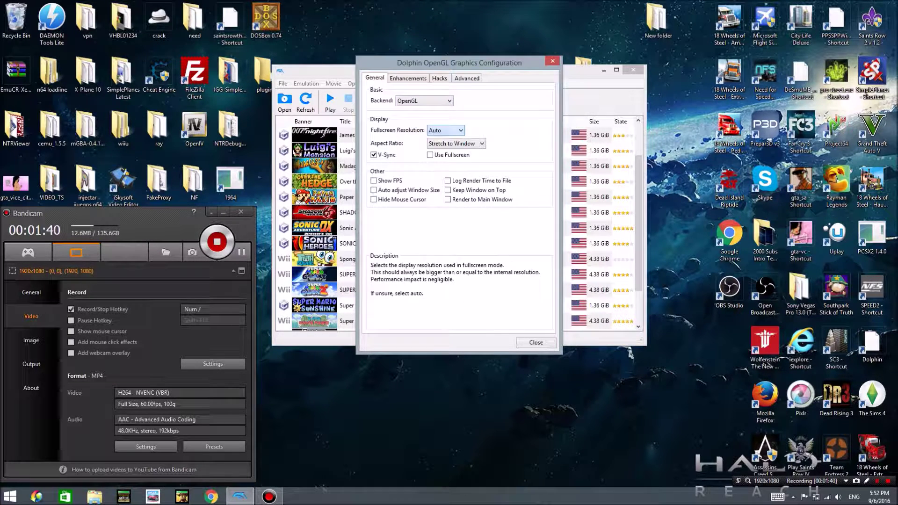
{"action": "left_click", "coordinate": [457, 144]}
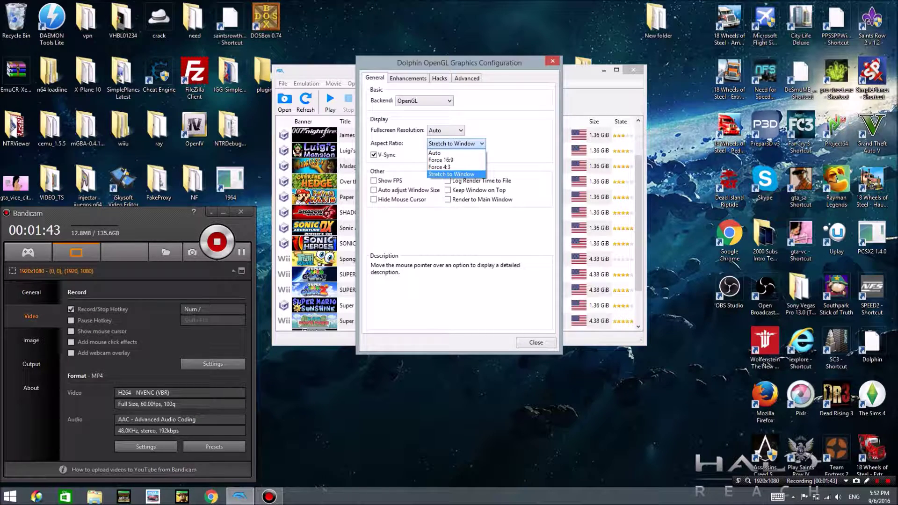
{"action": "left_click", "coordinate": [456, 144]}
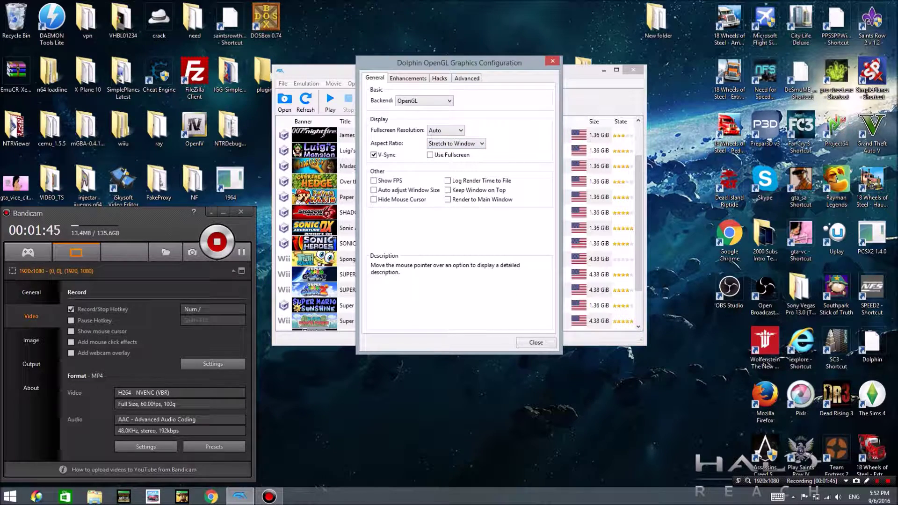
- Set the internal resolution in the graphics enhancements to 4x Native (2560x2112) for 1440p
{"action": "left_click", "coordinate": [408, 78]}
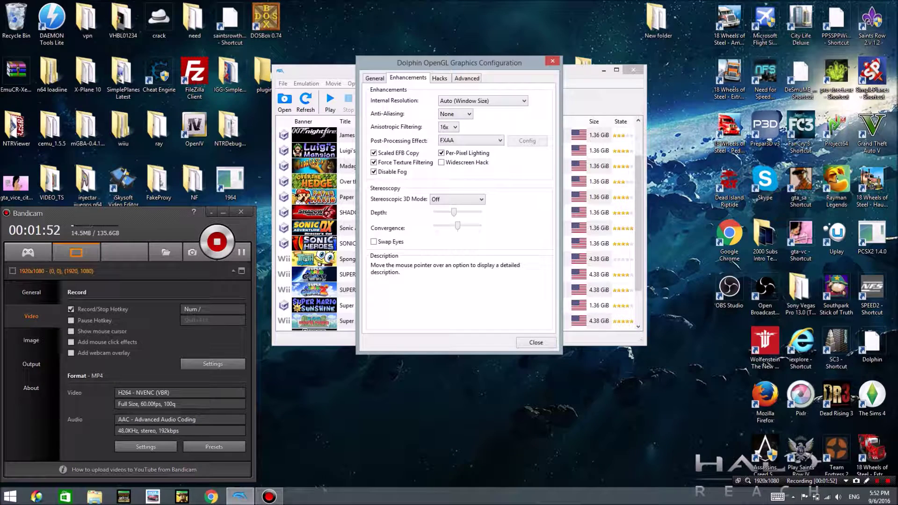
{"action": "left_click", "coordinate": [481, 101]}
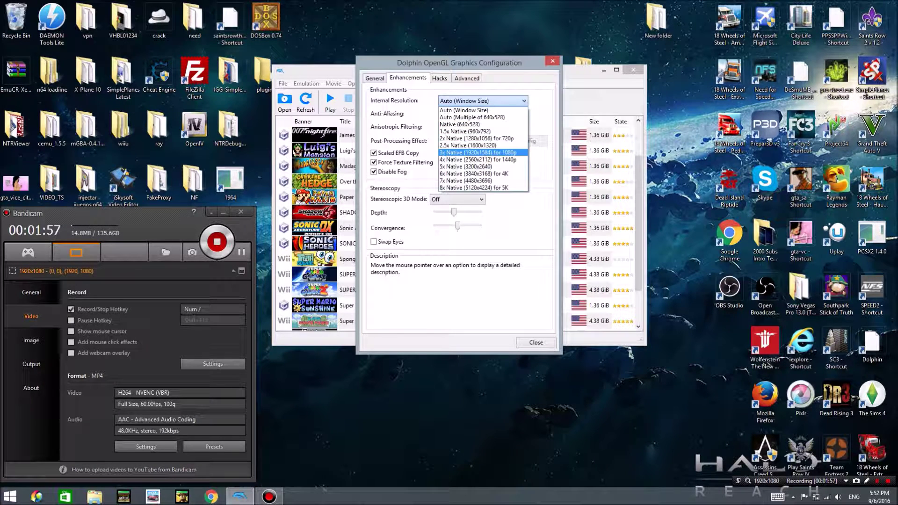
{"action": "left_click", "coordinate": [478, 159]}
- Look through the internal resolution options up to 8x Native and set the resolution to Auto (Window Size)
{"action": "left_click", "coordinate": [481, 101]}
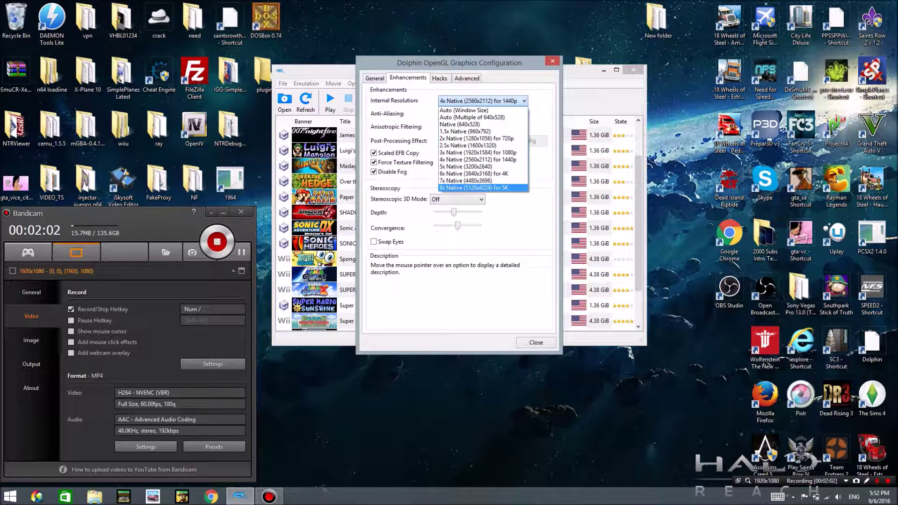
{"action": "key", "text": "Up"}
{"action": "key", "text": "Up"}
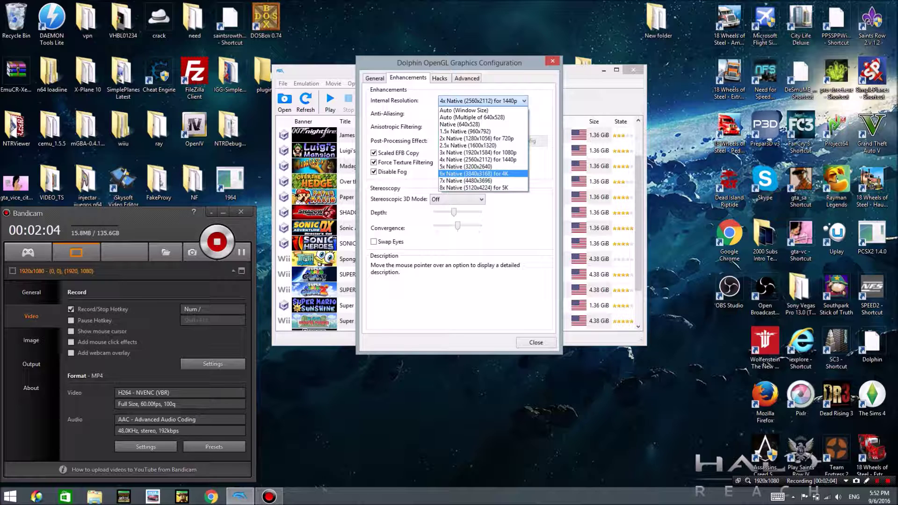
{"action": "key", "text": "Up"}
{"action": "key", "text": "Up"}
{"action": "key", "text": "Up"}
{"action": "key", "text": "Up"}
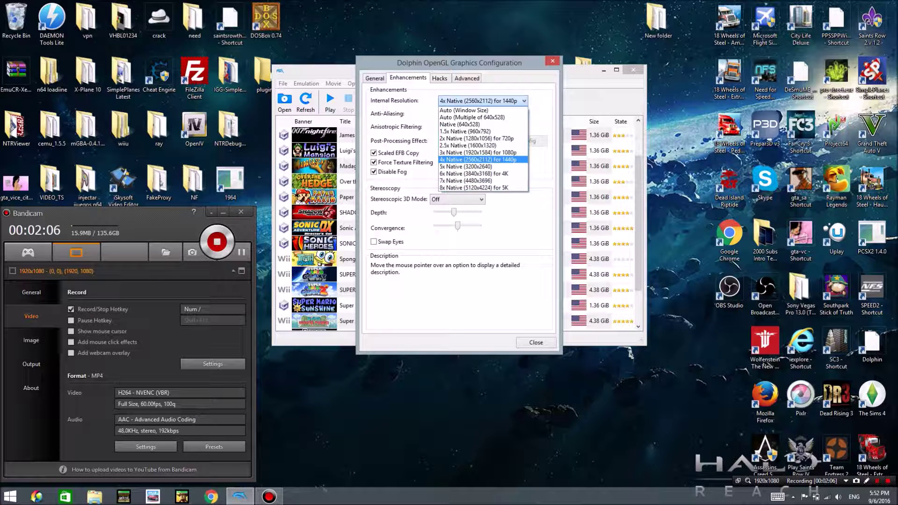
{"action": "key", "text": "Down"}
{"action": "key", "text": "Down"}
{"action": "key", "text": "Home"}
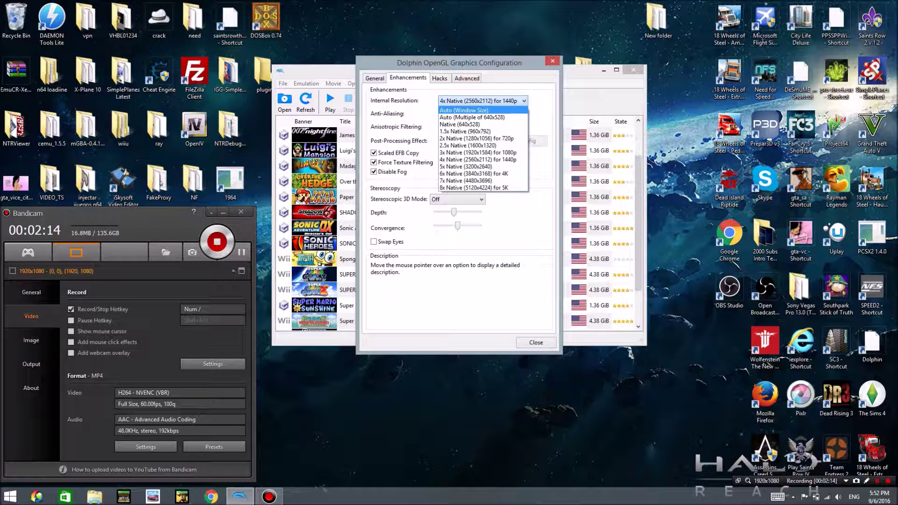
{"action": "left_click", "coordinate": [464, 110]}
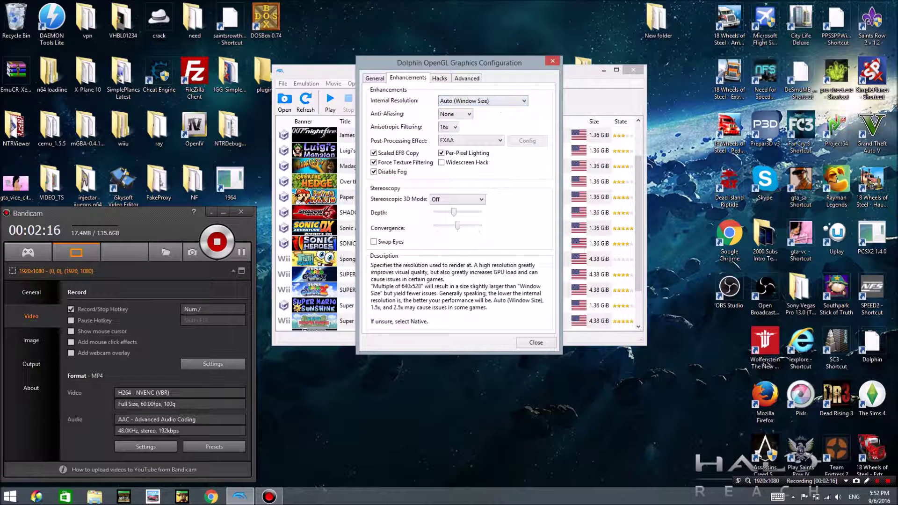
- Choose None for anti-aliasing and 16x for anisotropic filtering in the graphics enhancements
{"action": "left_click", "coordinate": [455, 113]}
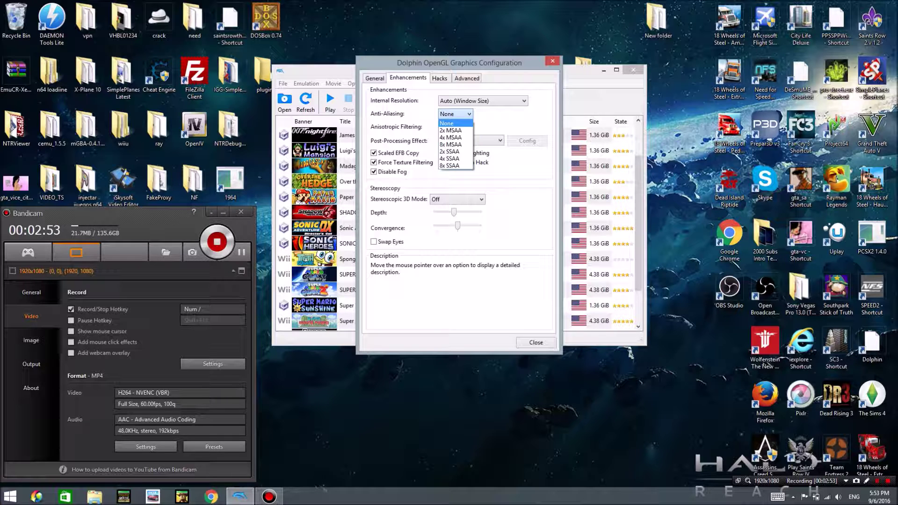
{"action": "left_click", "coordinate": [446, 123]}
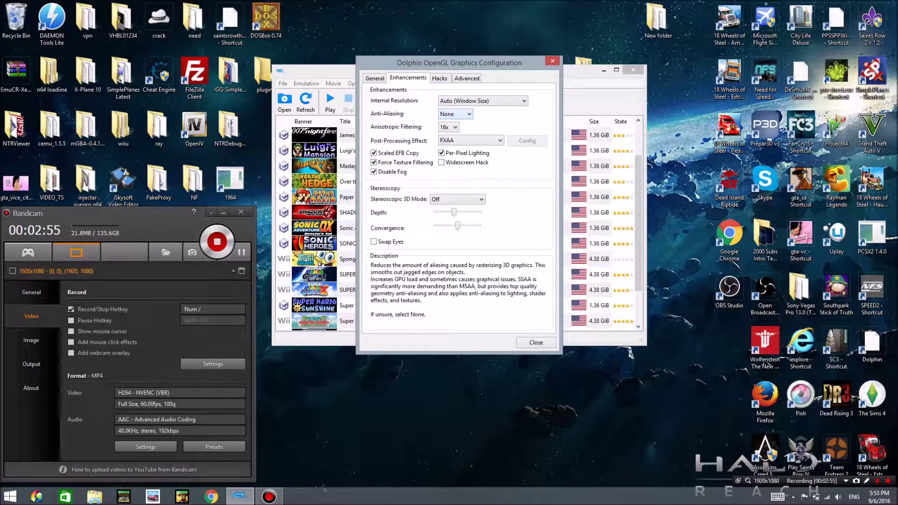
{"action": "left_click", "coordinate": [448, 127]}
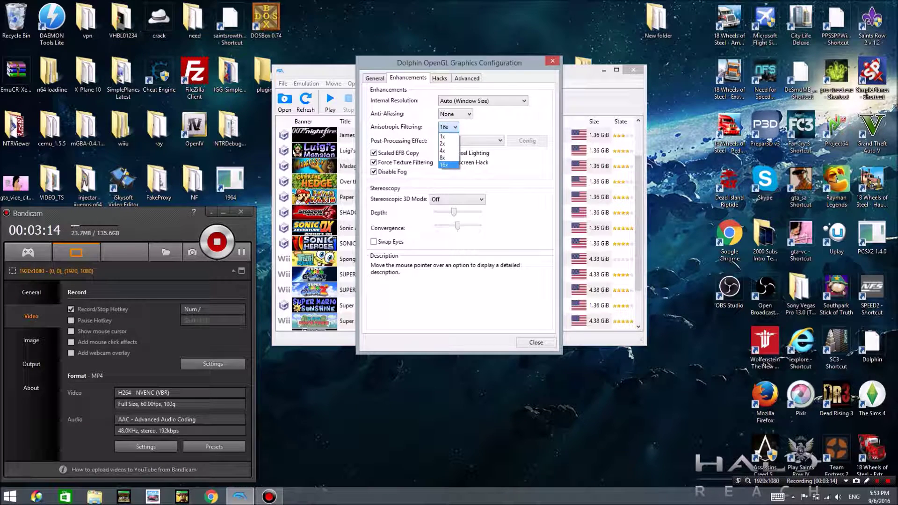
{"action": "left_click", "coordinate": [444, 165]}
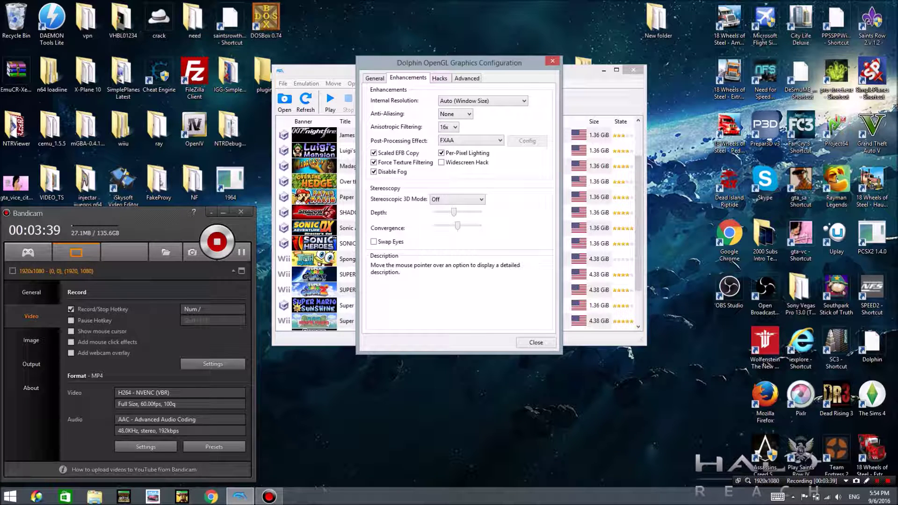
- Review the graphics hacks and general graphics settings, and close the graphics configuration
{"action": "left_click", "coordinate": [440, 78]}
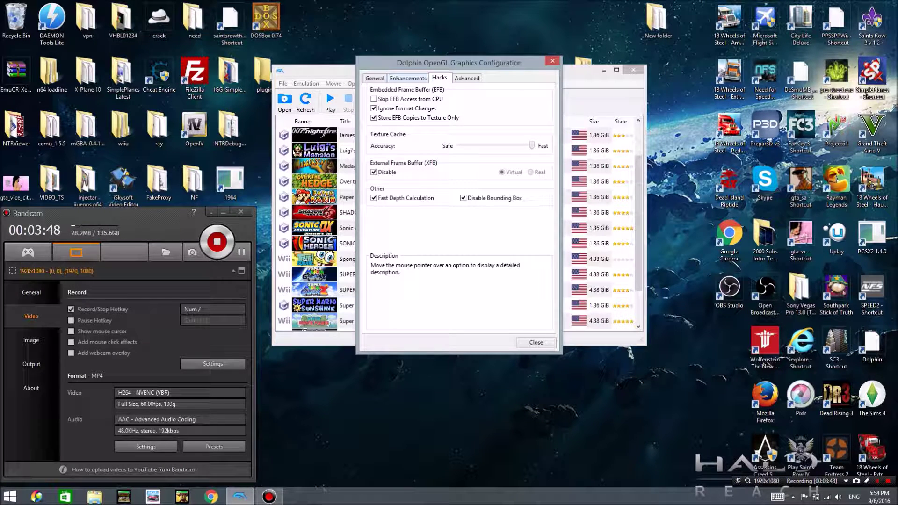
{"action": "left_click", "coordinate": [374, 78]}
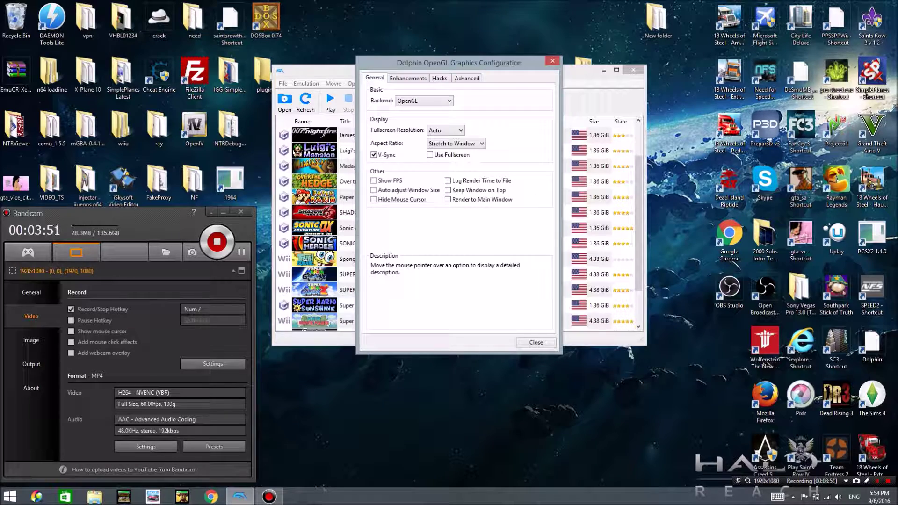
{"action": "left_click", "coordinate": [536, 343]}
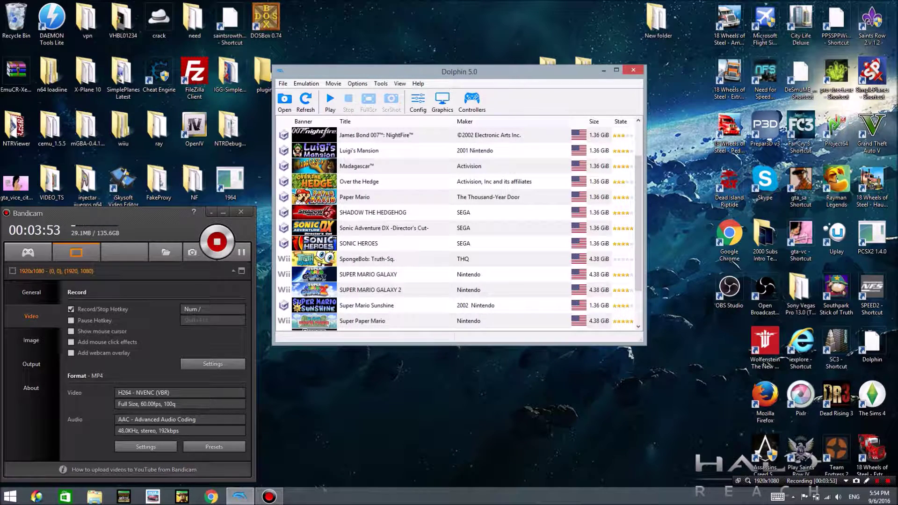
- Review the GameCube controller and Wiimote port assignments in the controller configuration, and close it without saving changes
{"action": "left_click", "coordinate": [471, 102]}
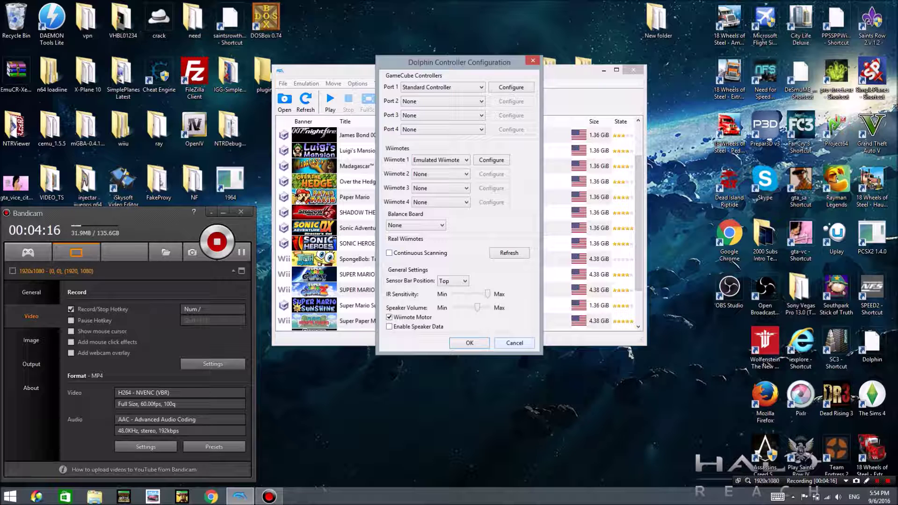
{"action": "left_click", "coordinate": [514, 343]}
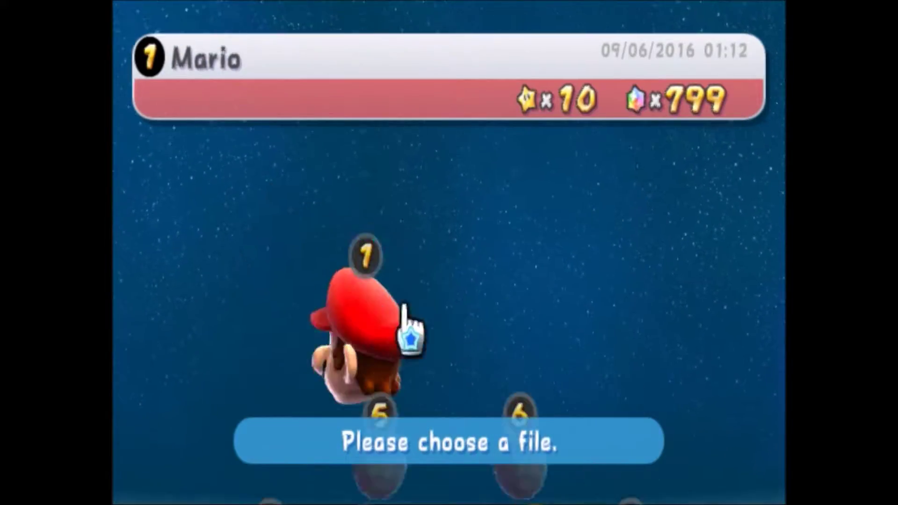
{"action": "left_click", "coordinate": [447, 261]}
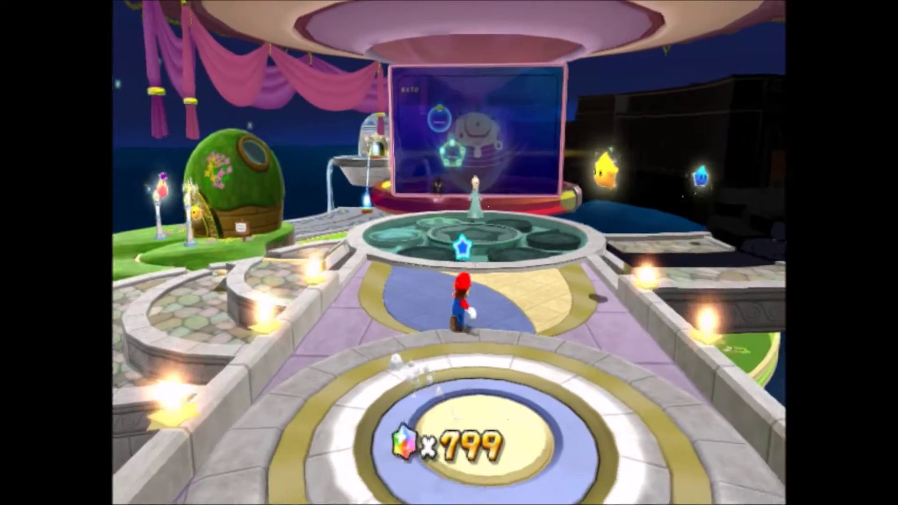
{"action": "key", "text": "a"}
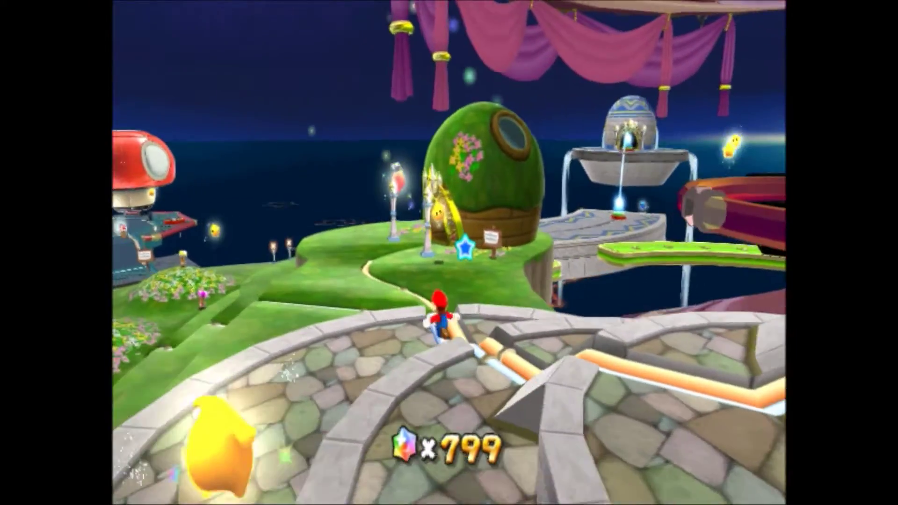
{"action": "key", "text": "a"}
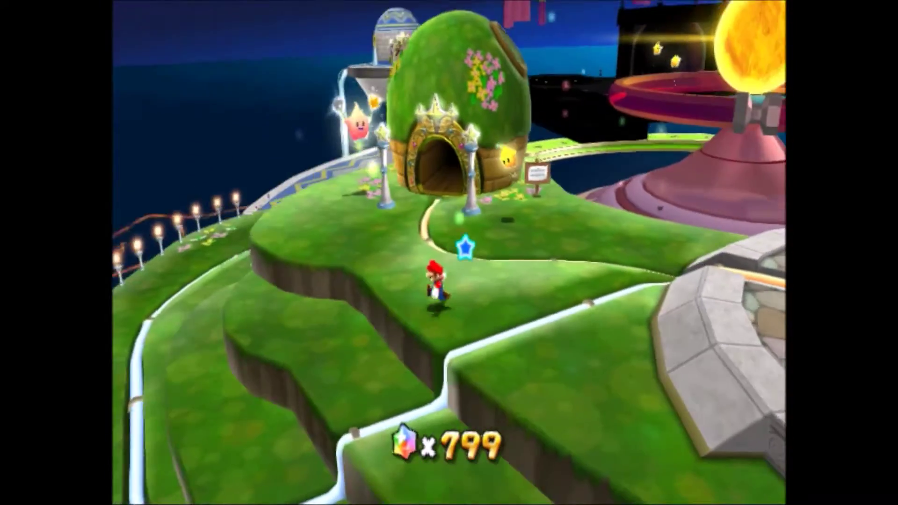
{"action": "key", "text": "space"}
{"action": "key", "text": "s"}
{"action": "key", "text": "space"}
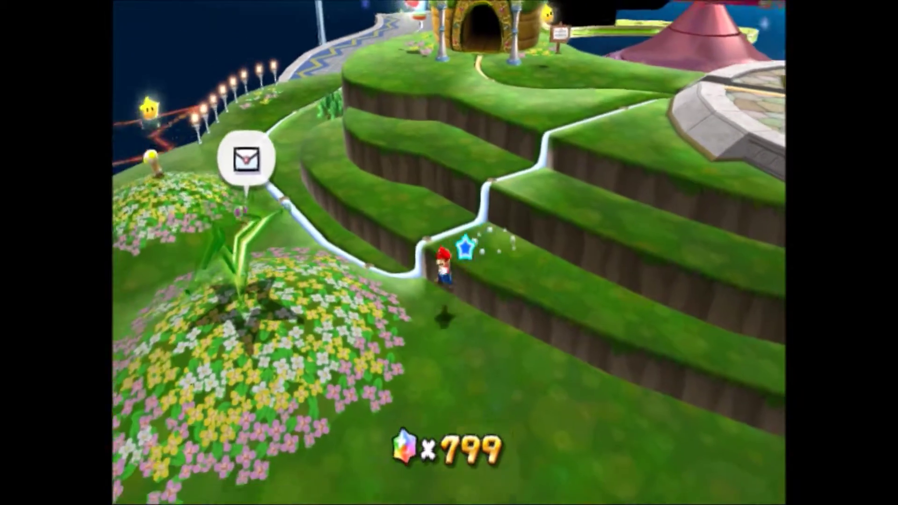
{"action": "key", "text": "a"}
{"action": "key", "text": "w"}
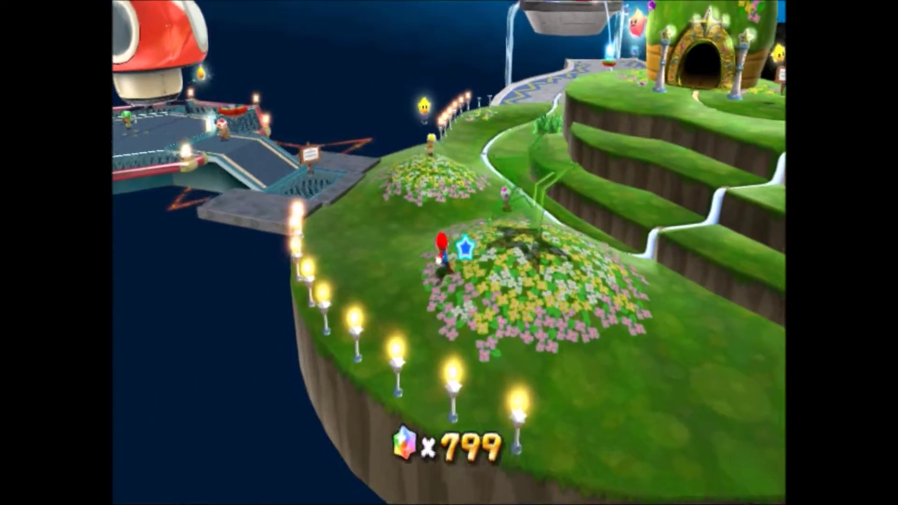
{"action": "key", "text": "a"}
{"action": "key", "text": "a"}
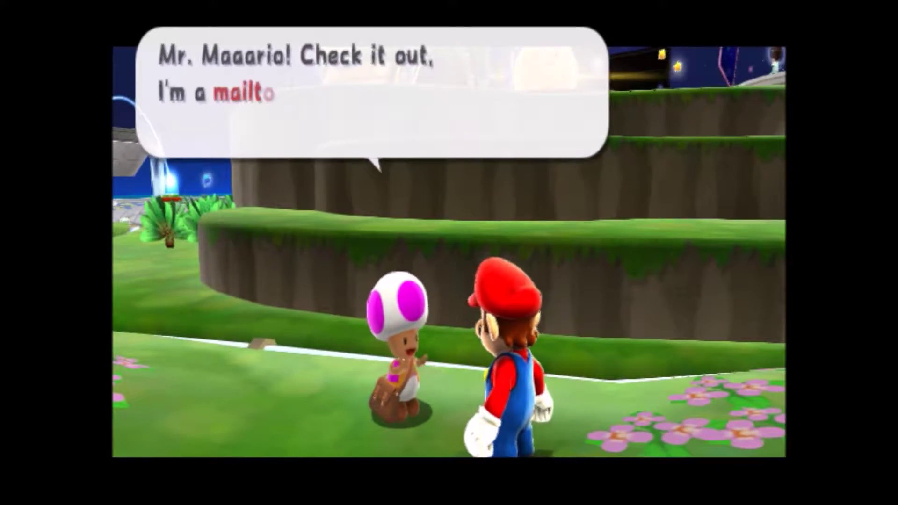
{"action": "key", "text": "a"}
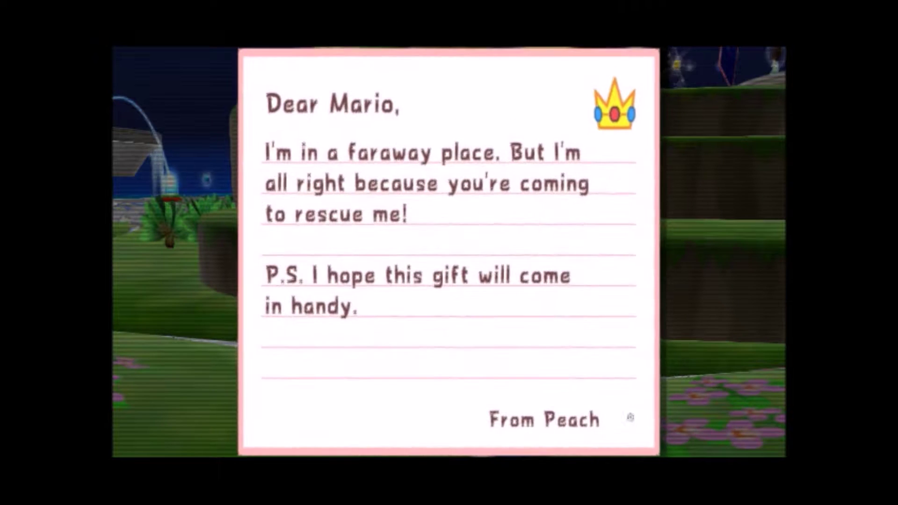
{"action": "key", "text": "a"}
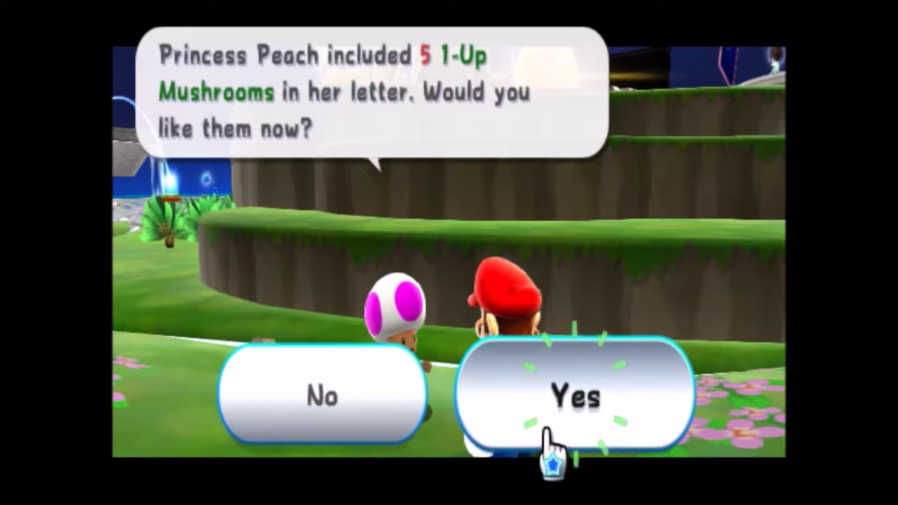
{"action": "left_click", "coordinate": [549, 393]}
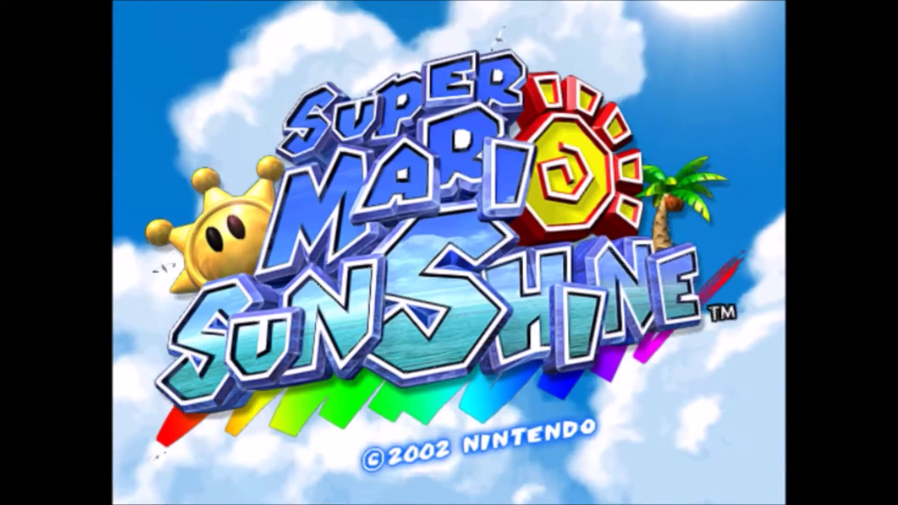
{"action": "key", "text": "Return"}
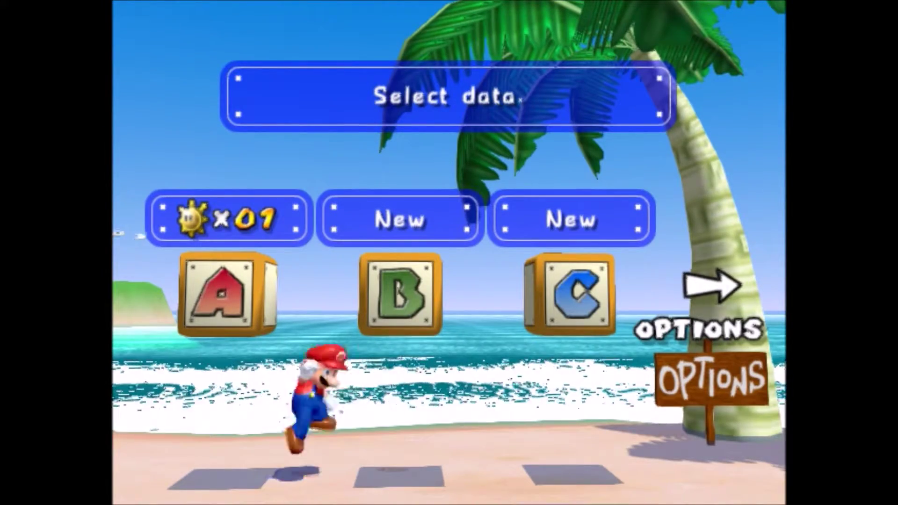
{"action": "key", "text": "Left"}
{"action": "key", "text": "Right"}
{"action": "key", "text": "Left"}
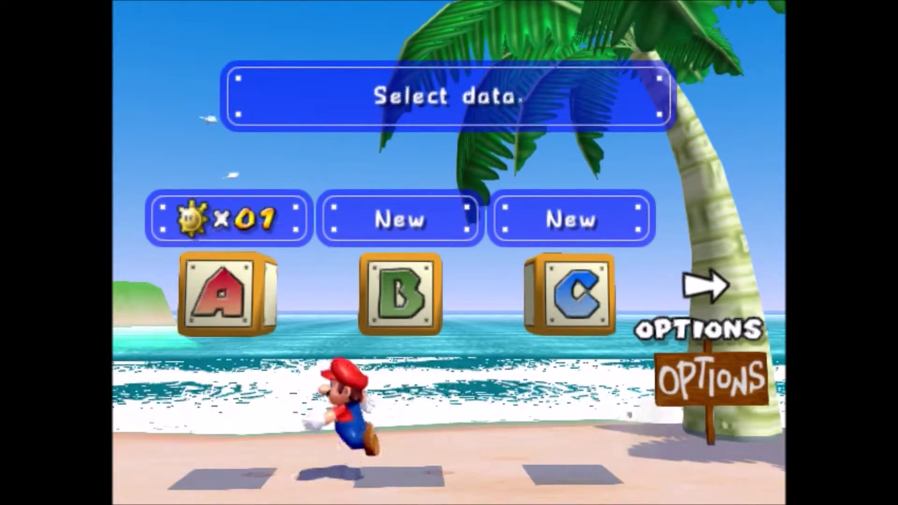
{"action": "key", "text": "Return"}
{"action": "key", "text": "z"}
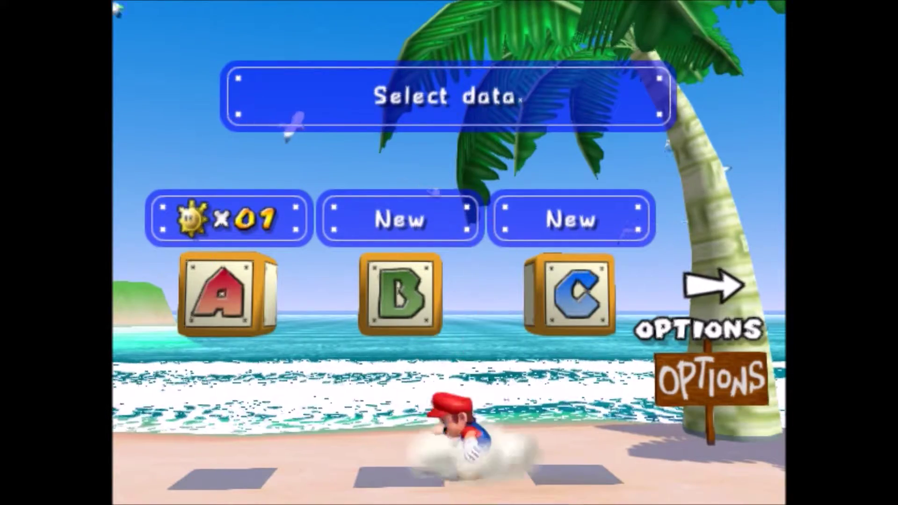
{"action": "key", "text": "Return"}
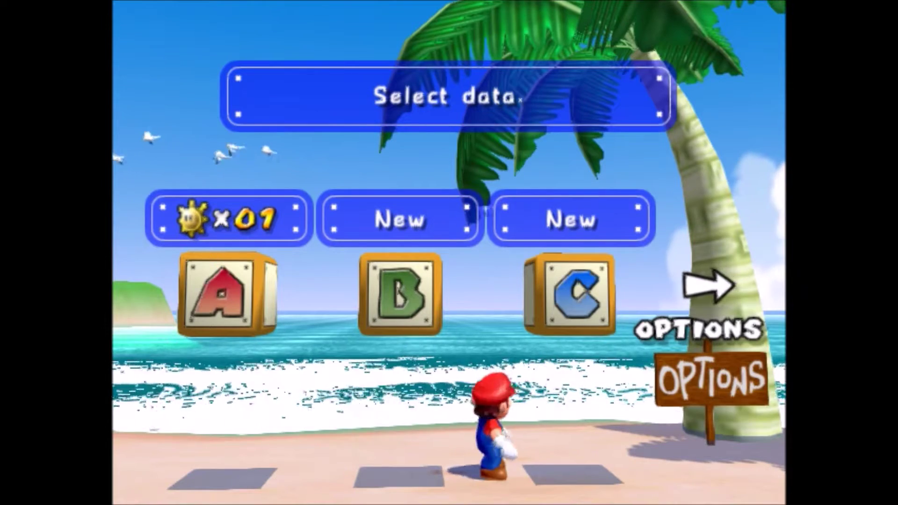
{"action": "key", "text": "space"}
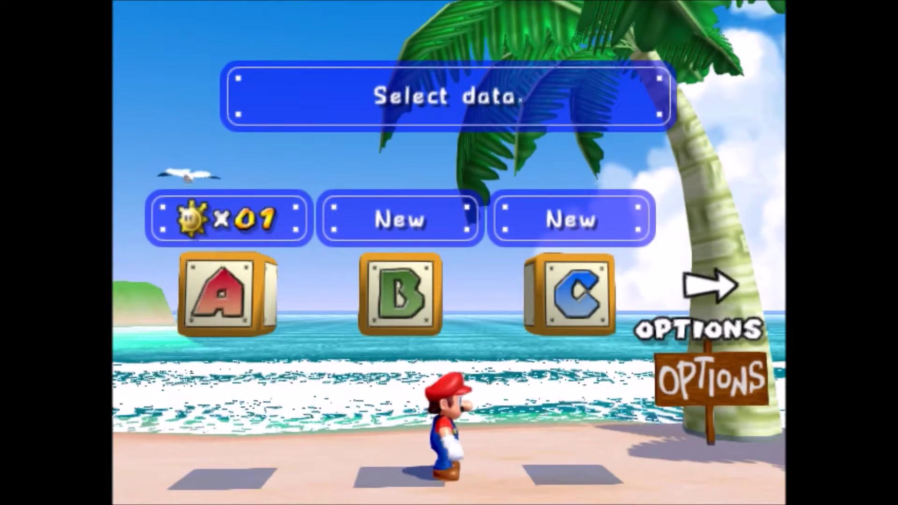
{"action": "key", "text": "Right"}
{"action": "key", "text": "Left"}
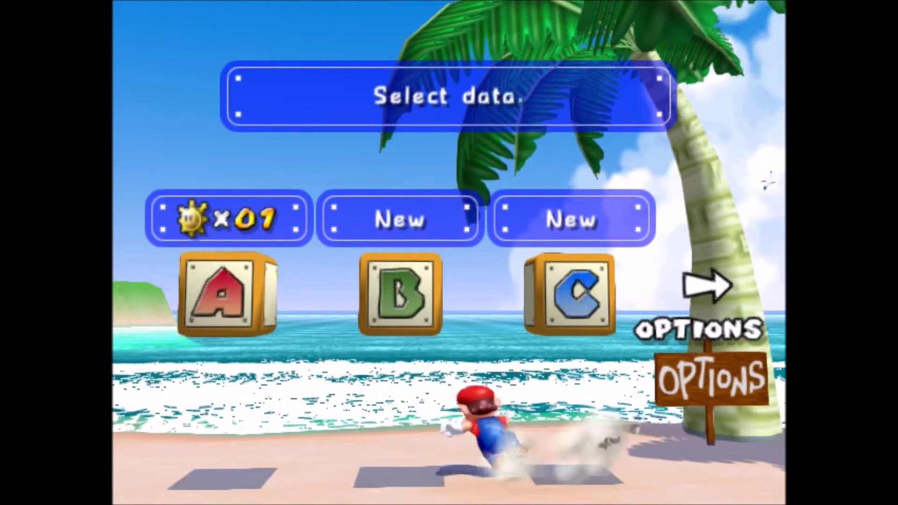
{"action": "key", "text": "space"}
{"action": "key", "text": "Left"}
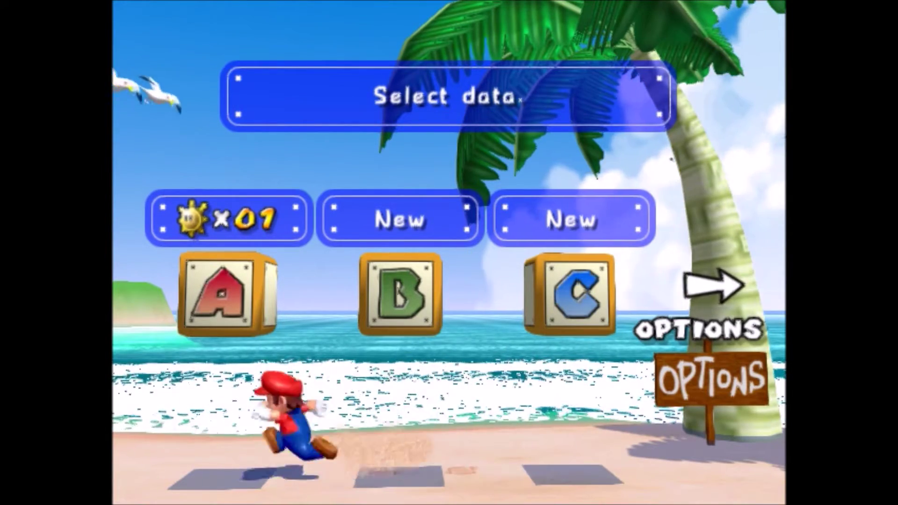
{"action": "key", "text": "Right"}
{"action": "key", "text": "space"}
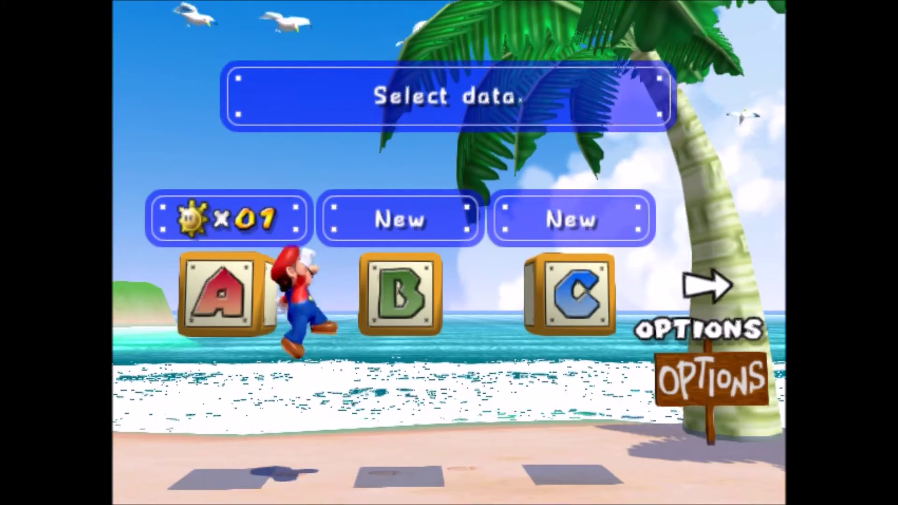
{"action": "key", "text": "Right"}
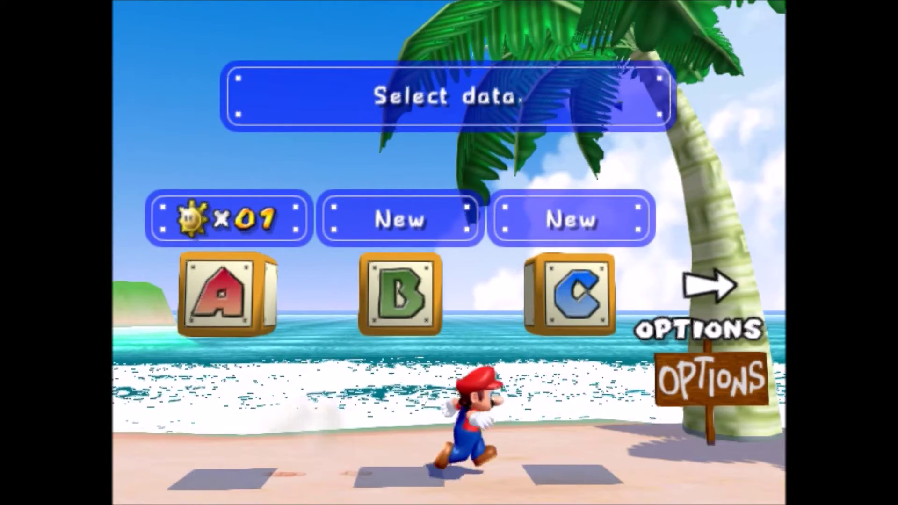